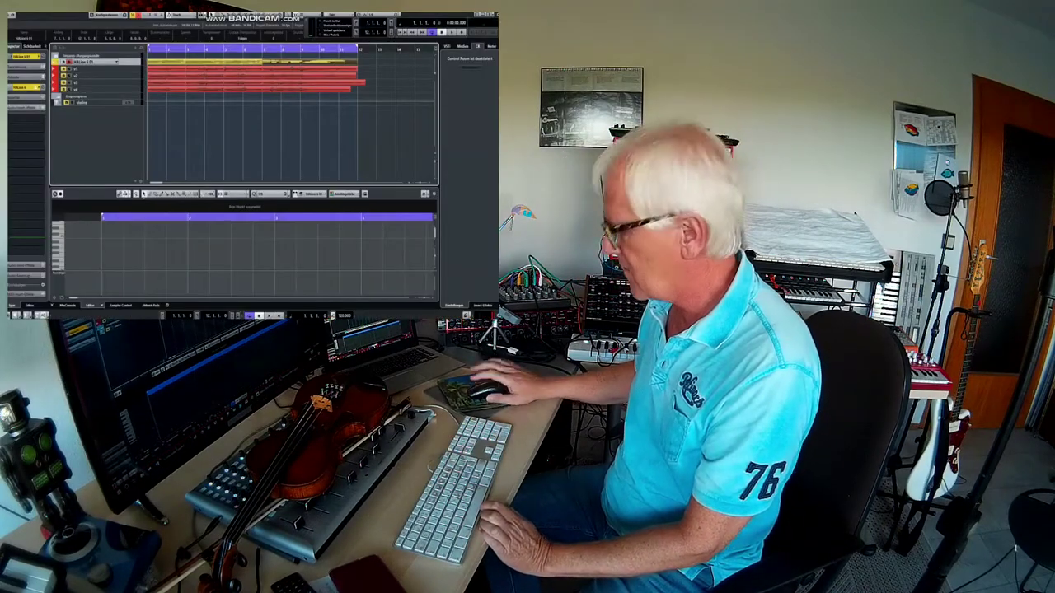
Play and stop the string arrangement, zoom to its MIDI notes, then bring up the MixConsole.
key("space")
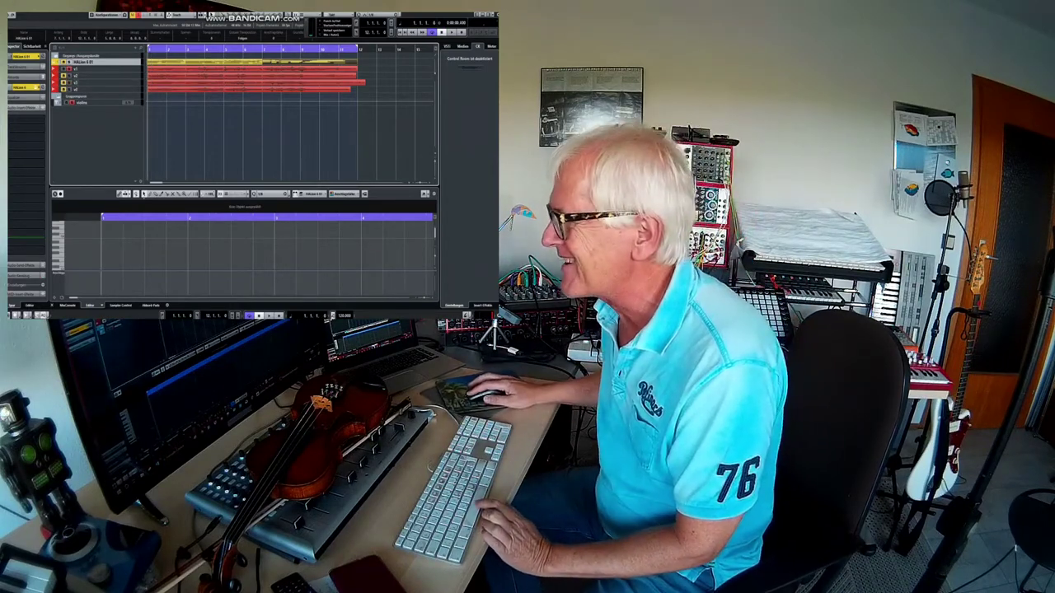
key("space")
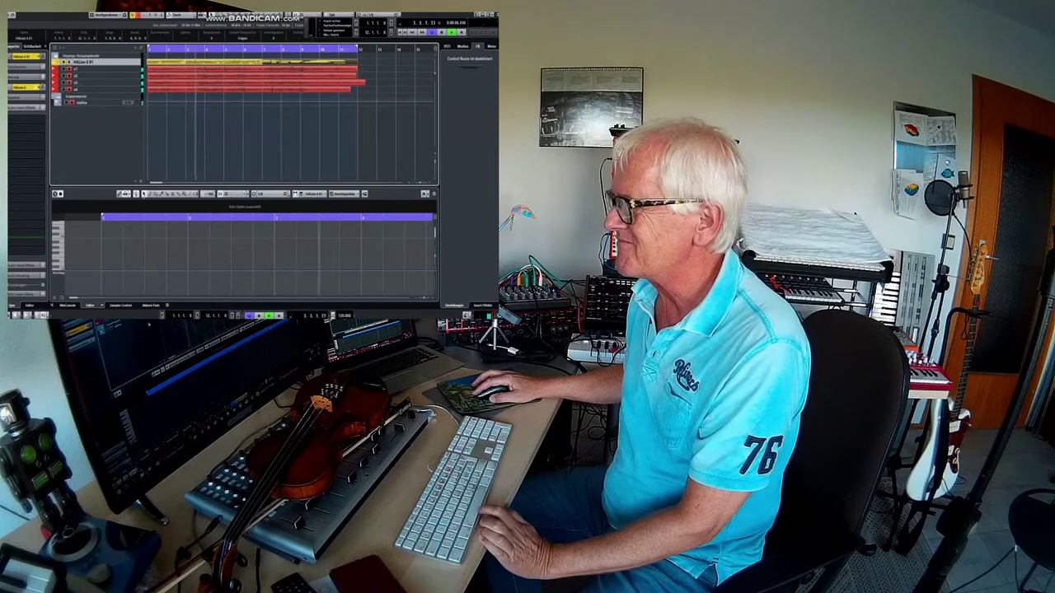
key("h")
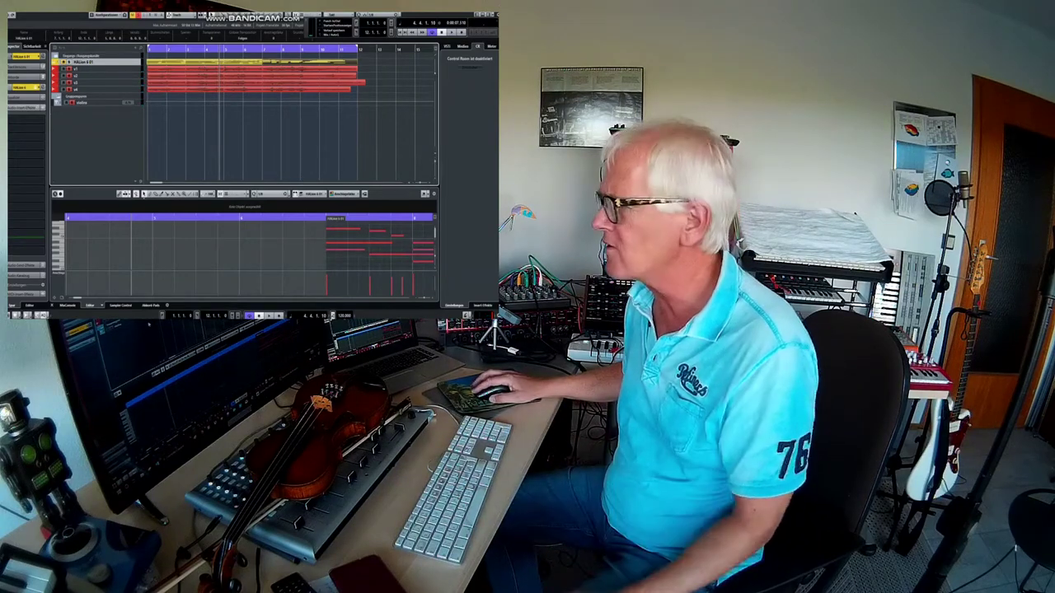
key("F3")
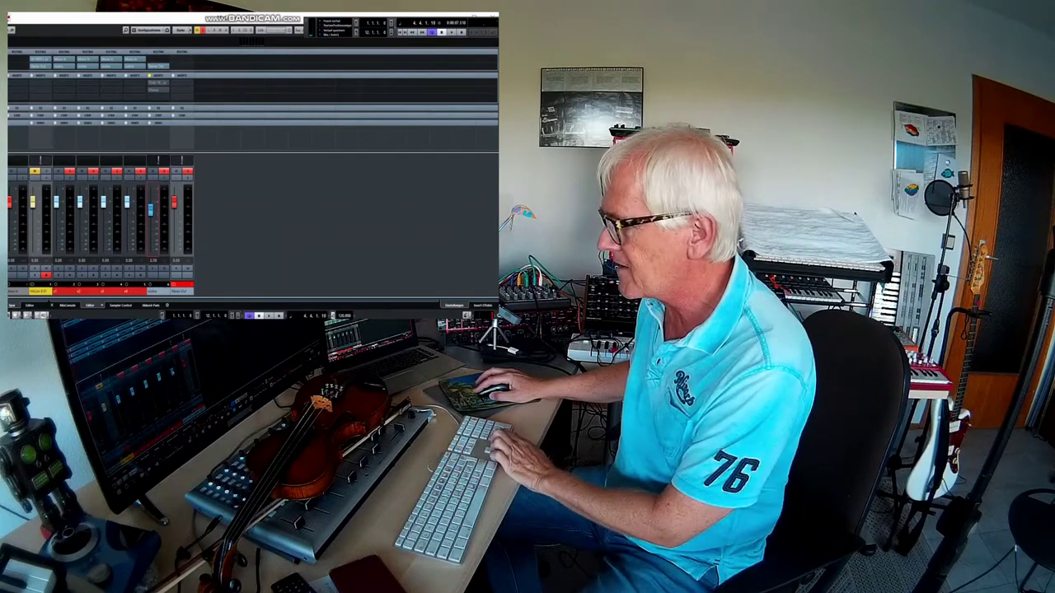
Start playback and open the TSAR-1R reverb insert on the violins group channel.
key("space")
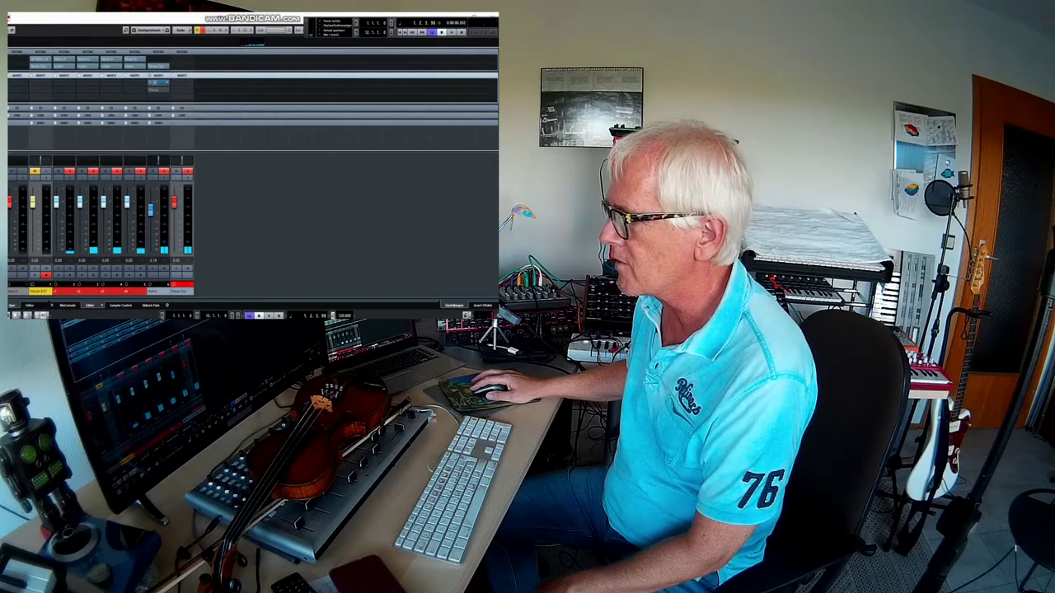
double_click(157, 83)
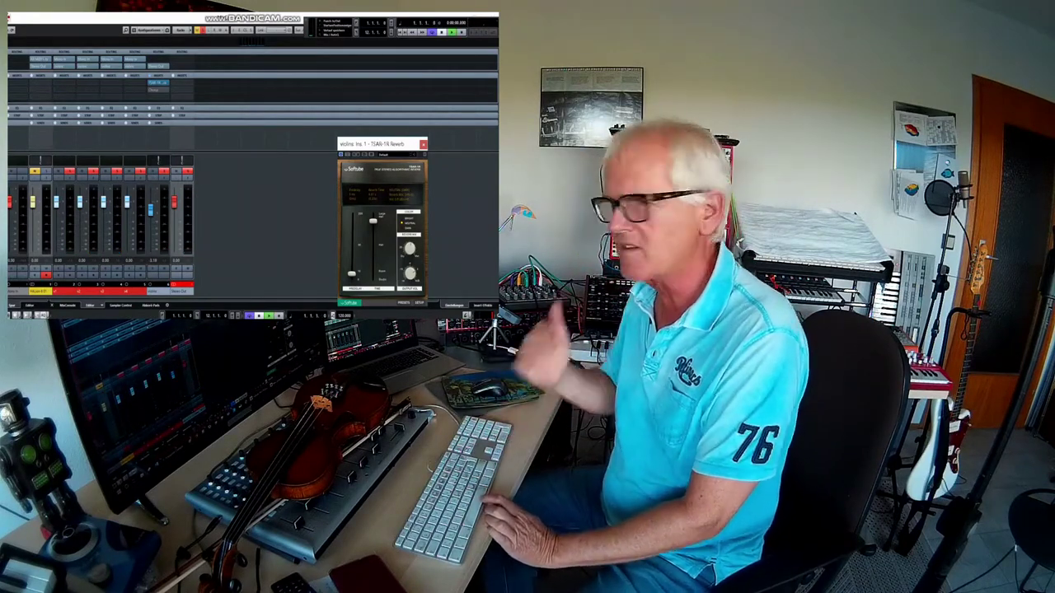
key("space")
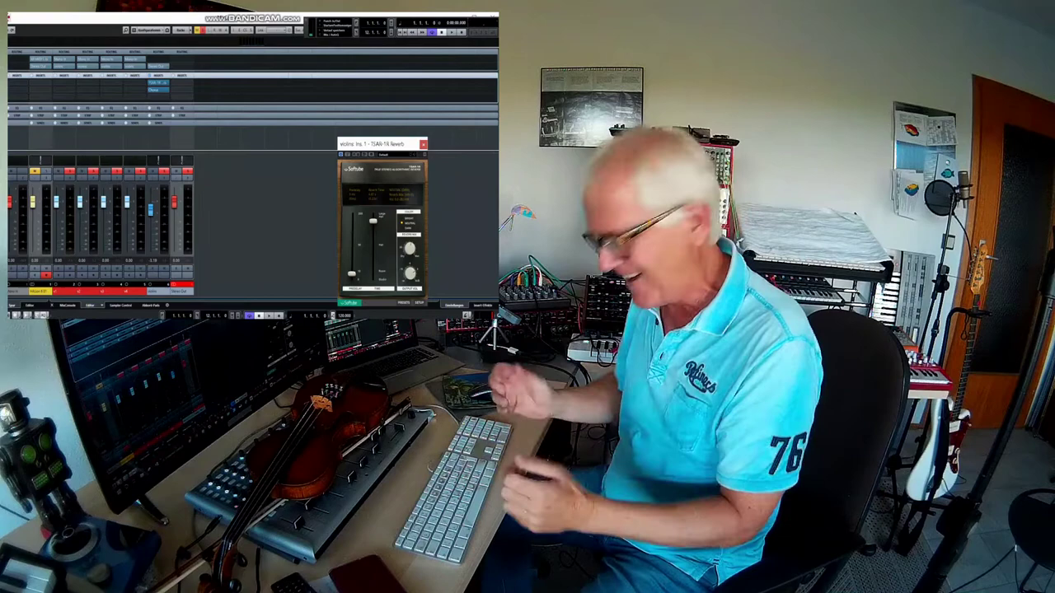
key("space")
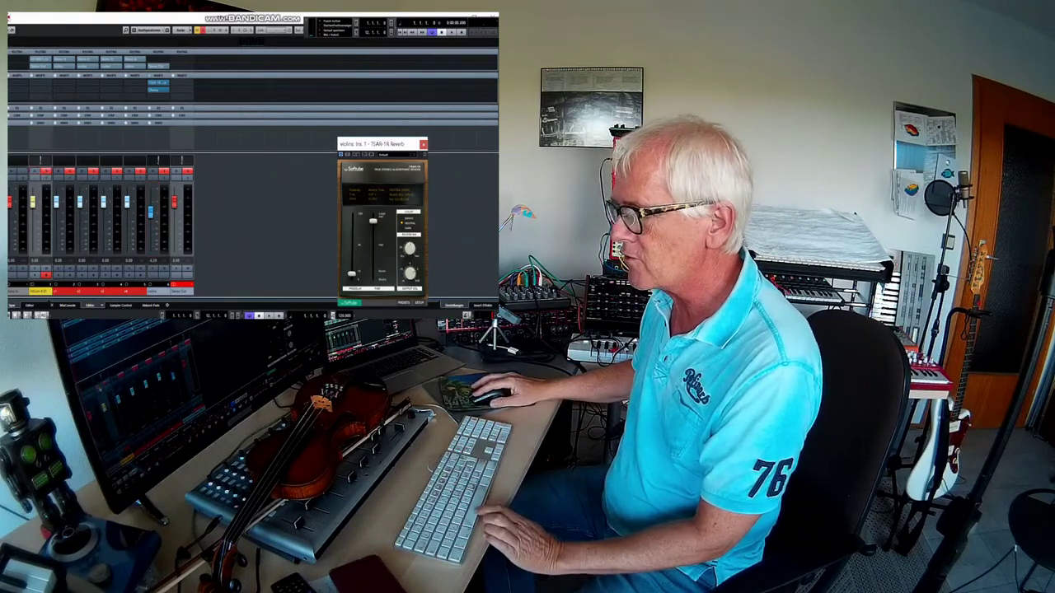
key("space")
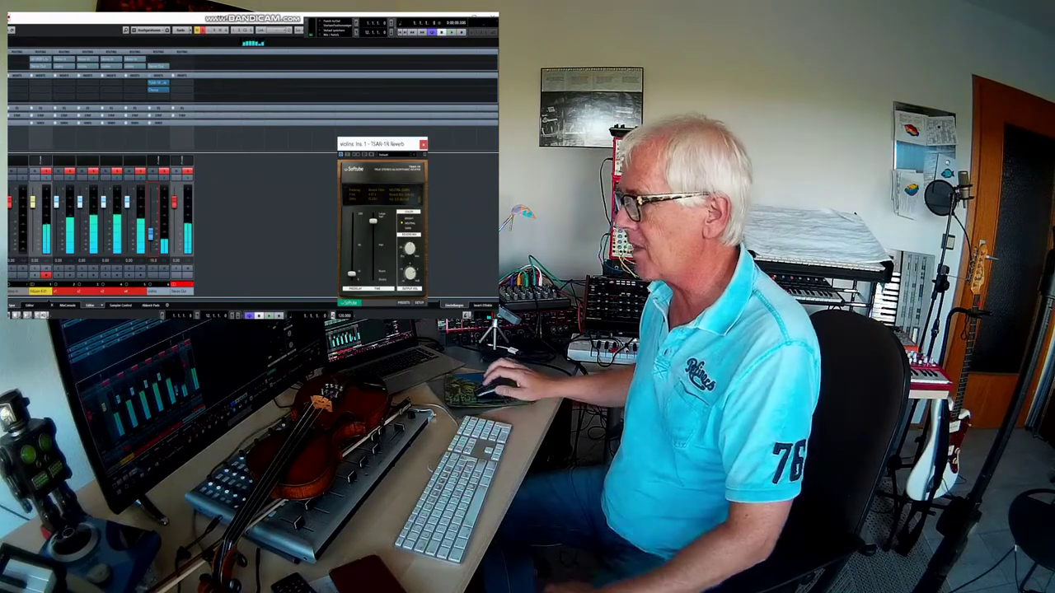
Close the MixConsole with F3, returning to the string and violin arrangement.
key("F3")
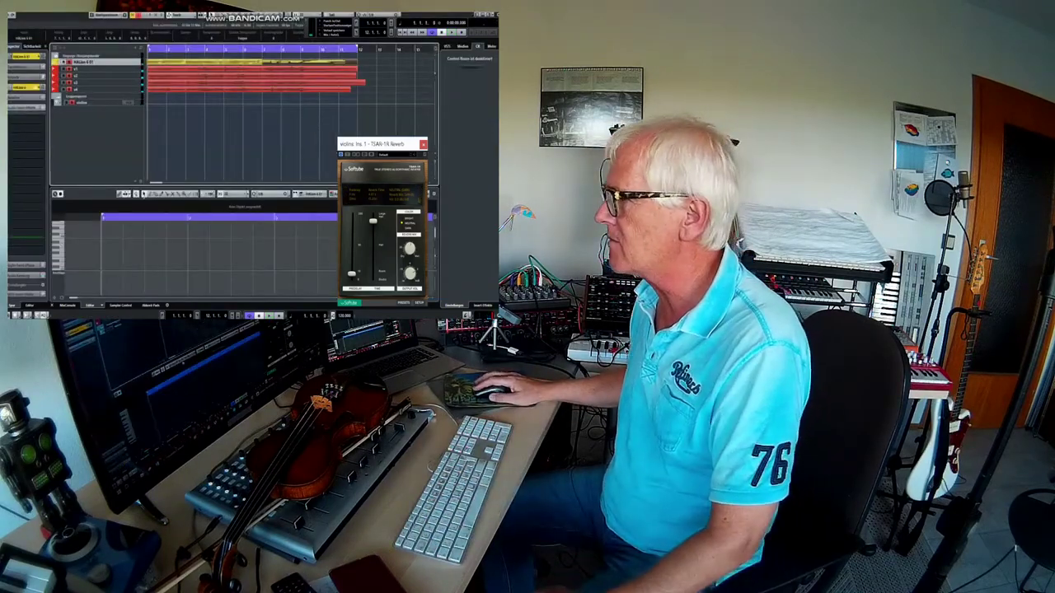